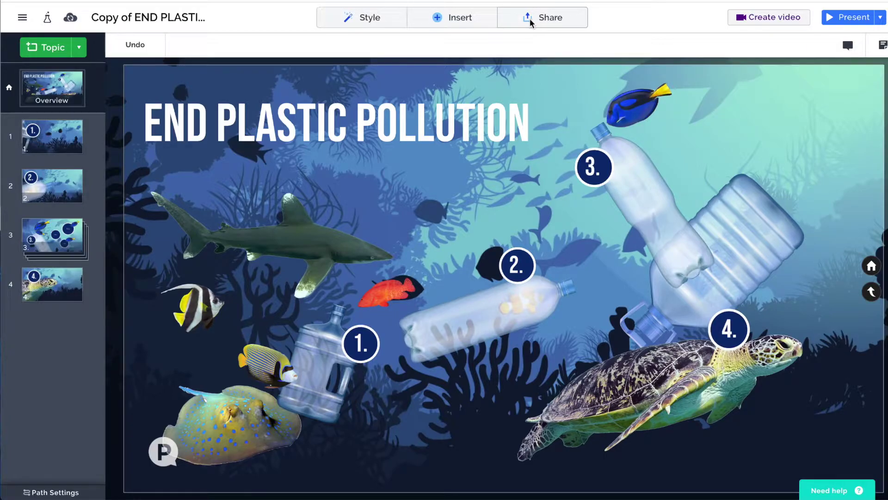
Browse the Style and Insert options, then open Share and begin setting up a view link.
left_click(362, 19)
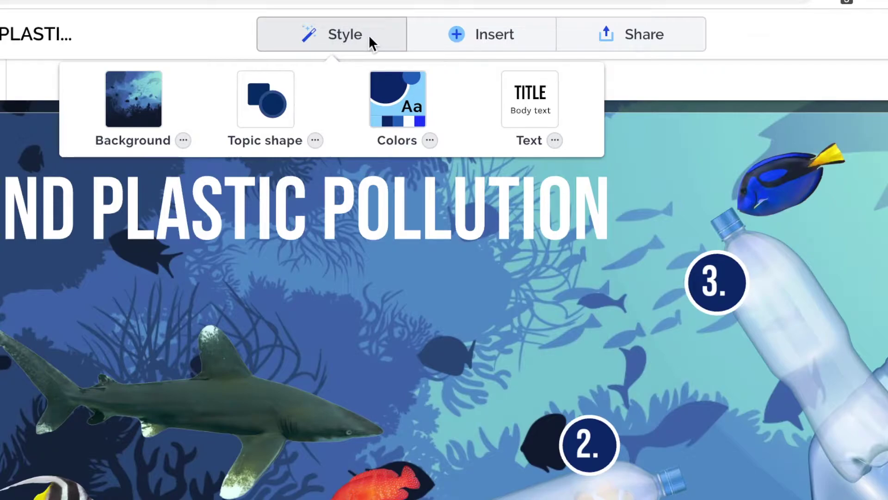
left_click(475, 40)
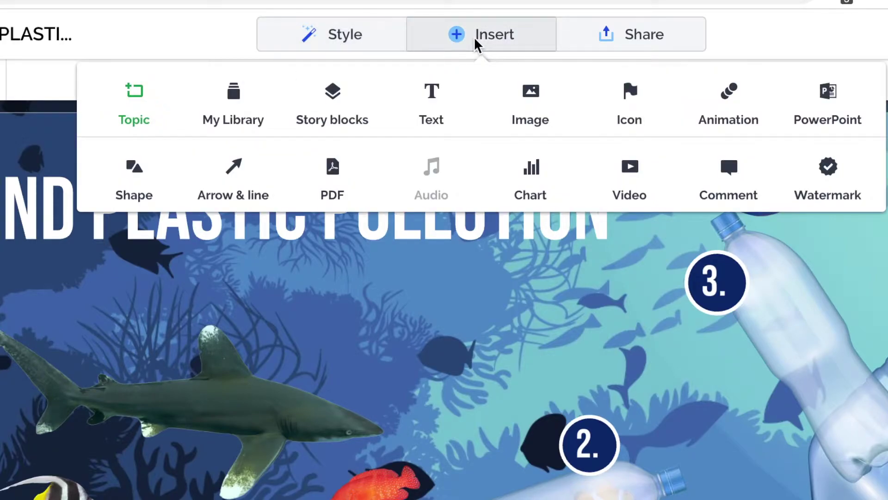
left_click(623, 42)
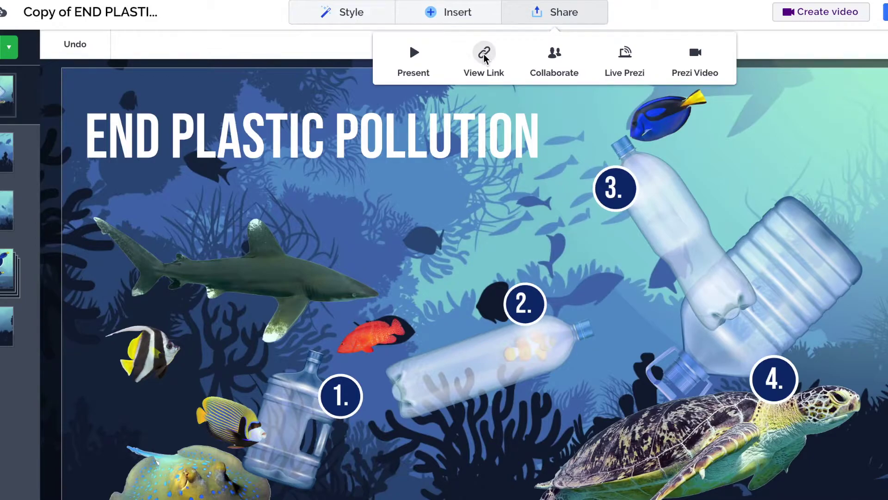
left_click(485, 55)
Label the new view link 'Prezi subscribers group' and switch off analytics tracking.
left_click(423, 287)
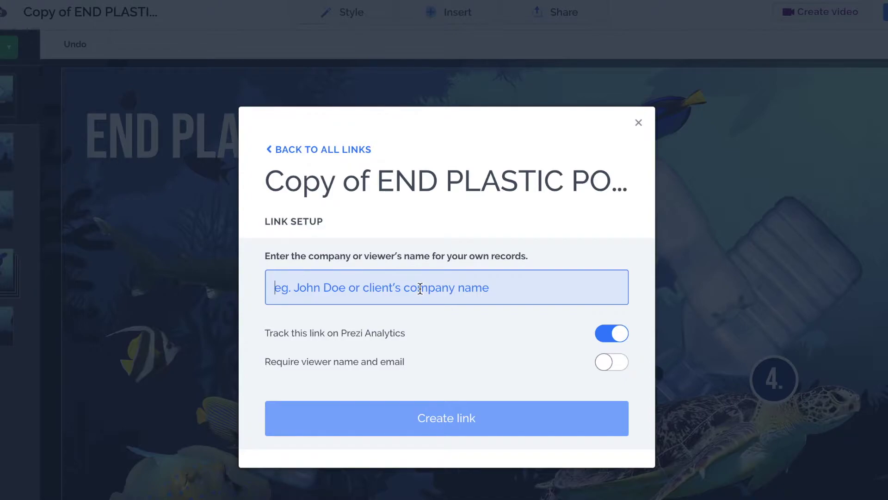
type("Prezu")
key("BackSpace")
type("i subscribers group")
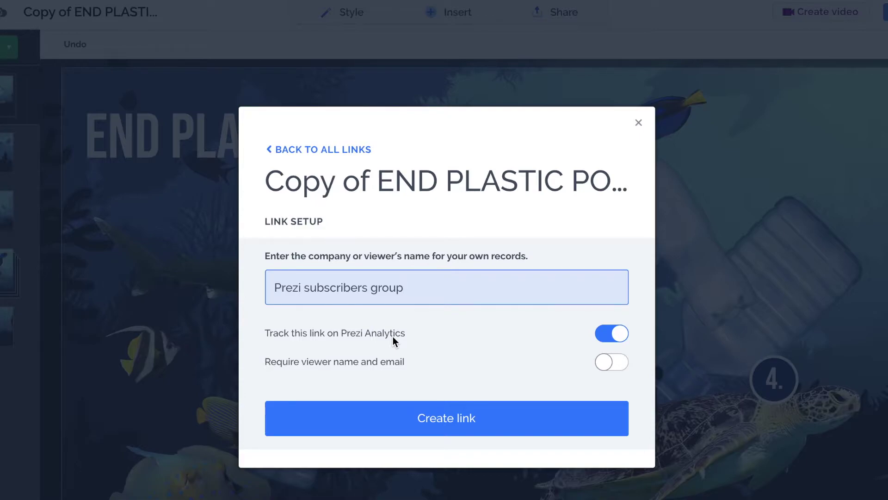
left_click(618, 338)
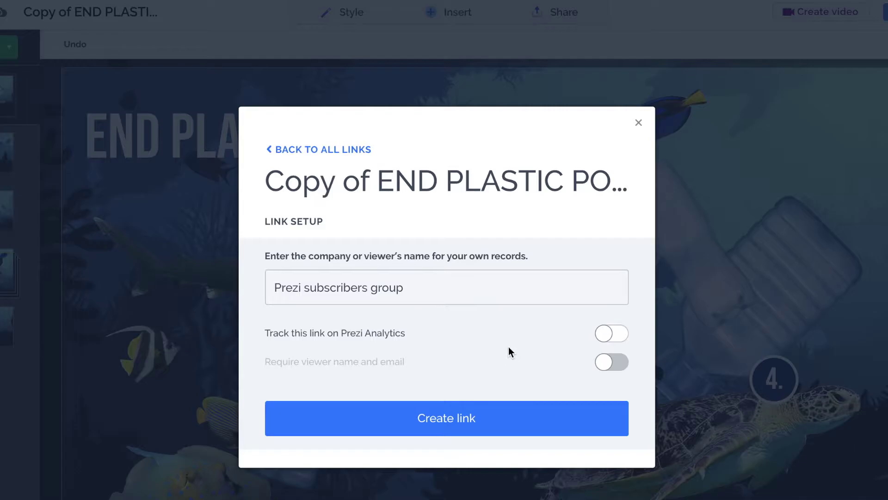
Create the 'Prezi subscribers group' view link with analytics tracking off.
left_click(460, 421)
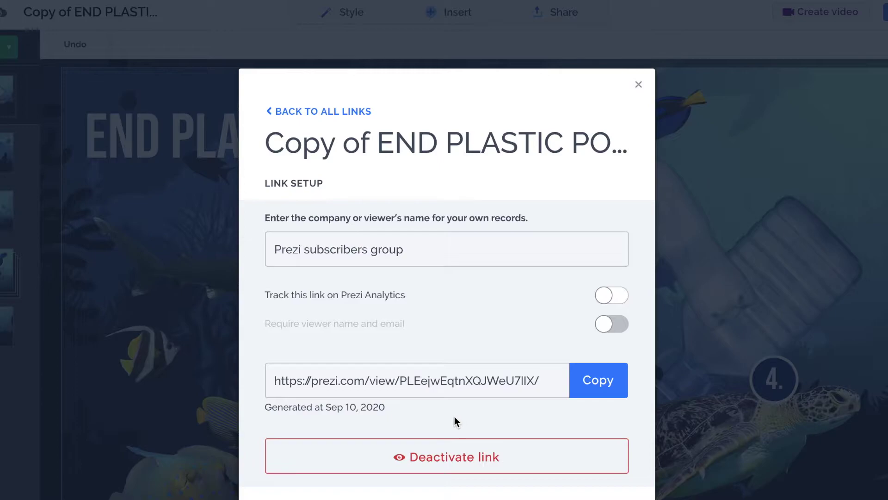
Copy the subscribers group view link's address, then begin deactivating that link.
left_click(471, 381)
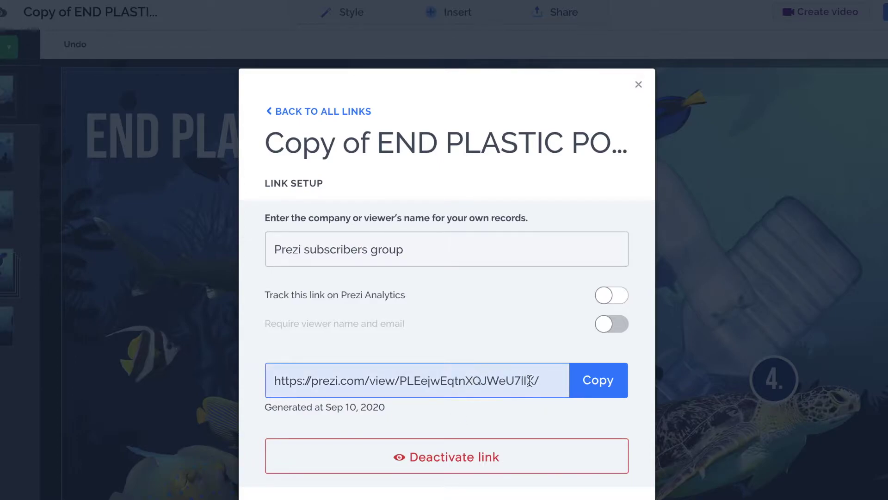
left_click(599, 389)
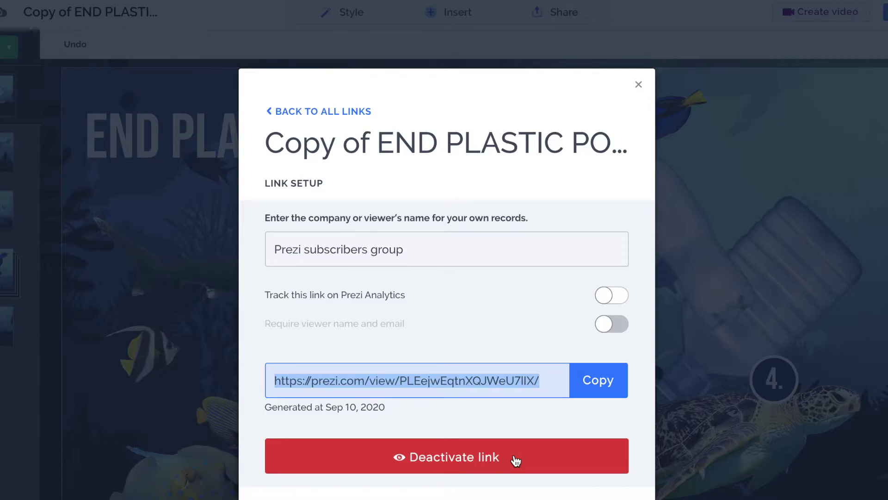
left_click(515, 458)
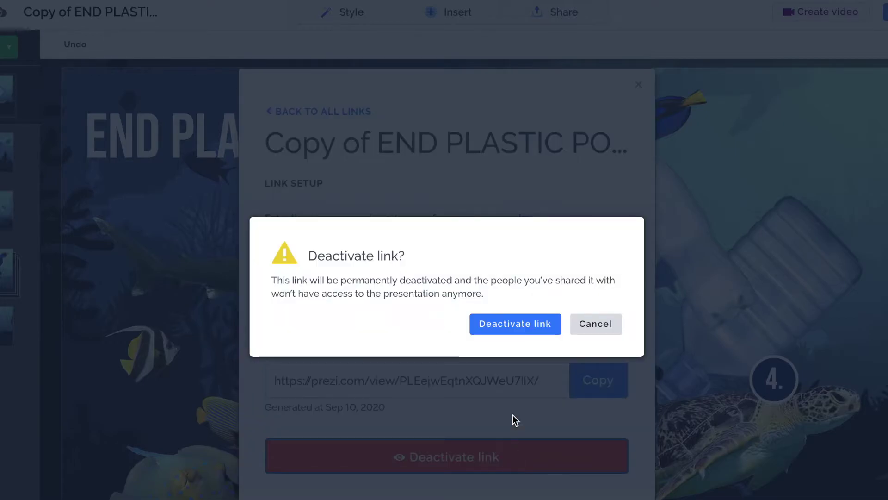
Permanently deactivate the view link and close the View Links list.
left_click(520, 331)
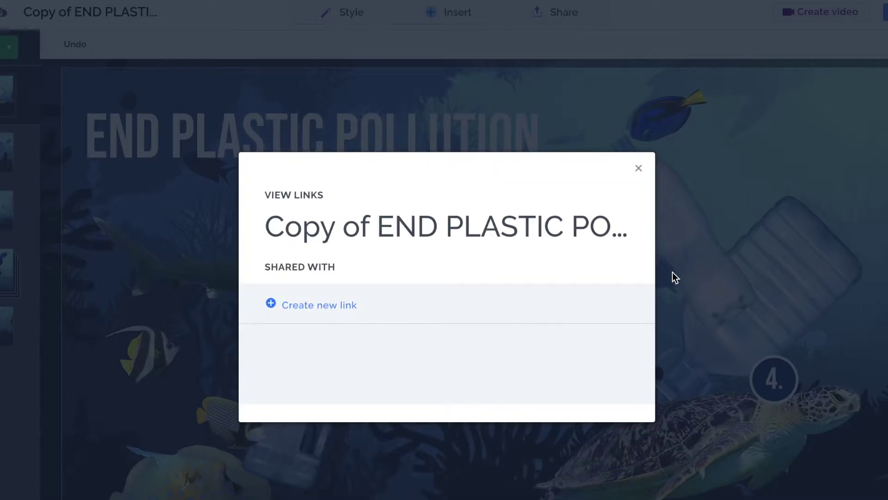
left_click(638, 168)
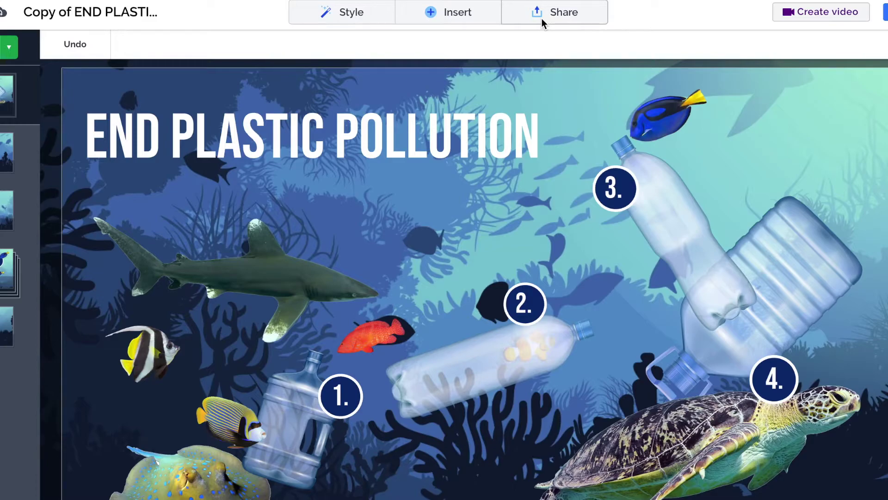
Open the Collaborate settings from the Share menu.
left_click(542, 18)
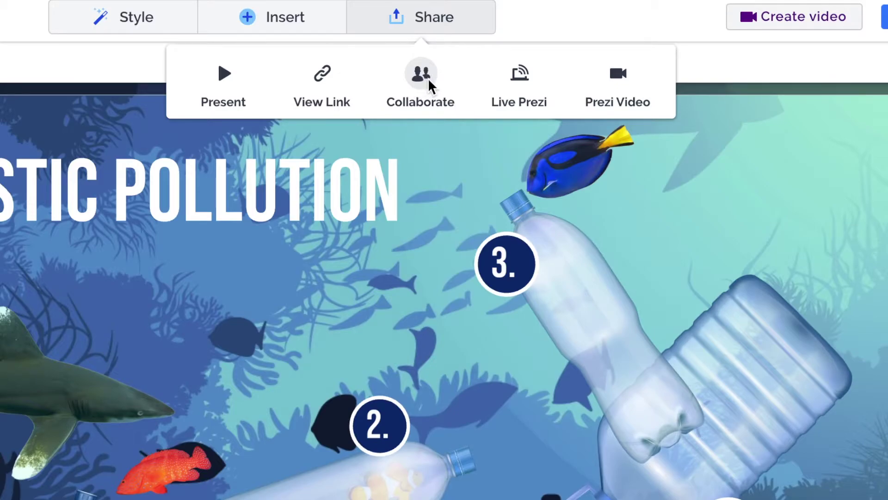
left_click(427, 84)
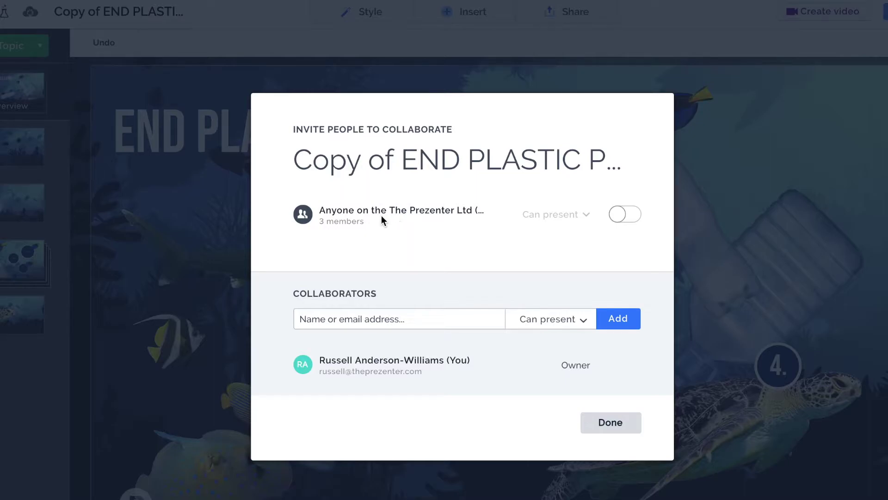
Turn on team access and change the team's permission from Can present to Can edit.
left_click(623, 216)
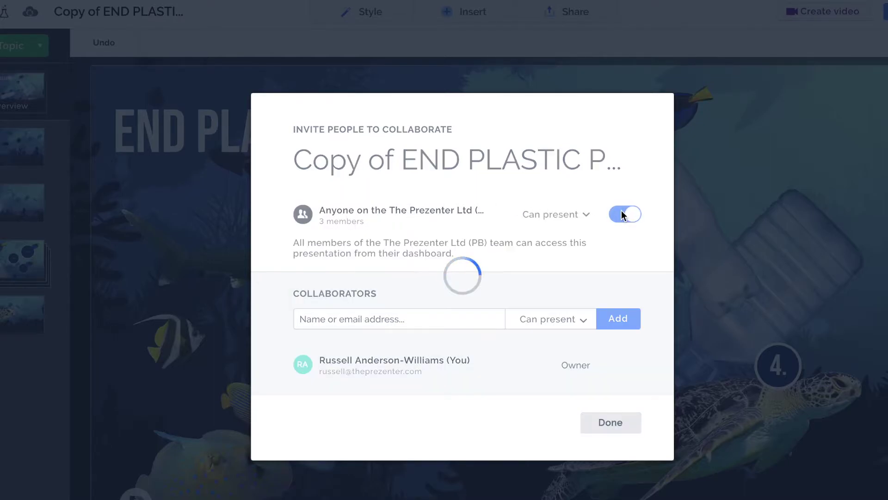
left_click(574, 218)
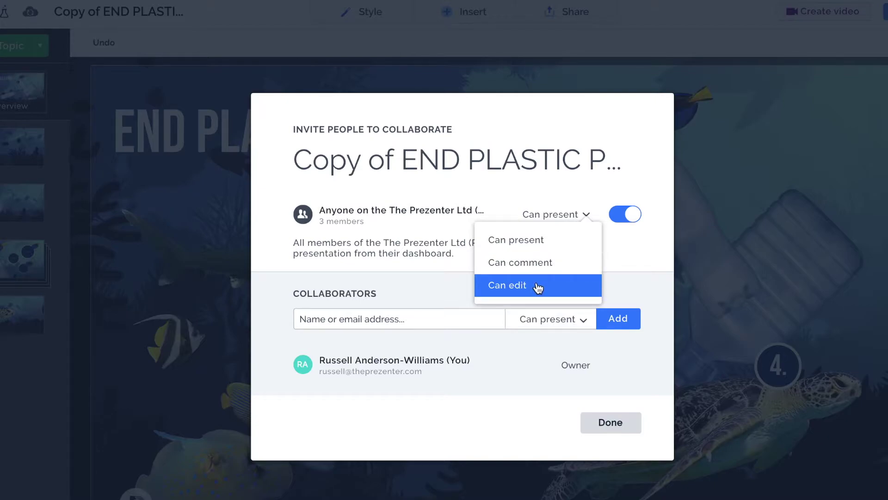
left_click(538, 287)
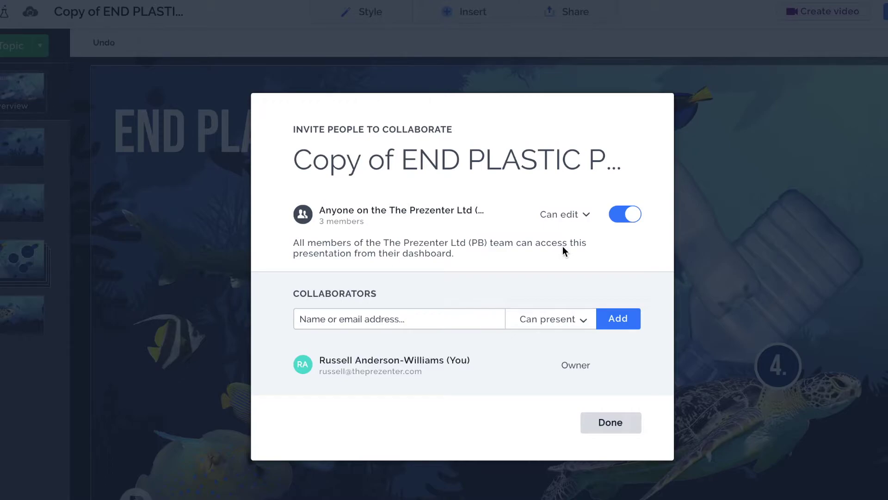
Add the colleague's e-mail as a Can edit collaborator, send the invite, and finish with Done.
left_click(460, 319)
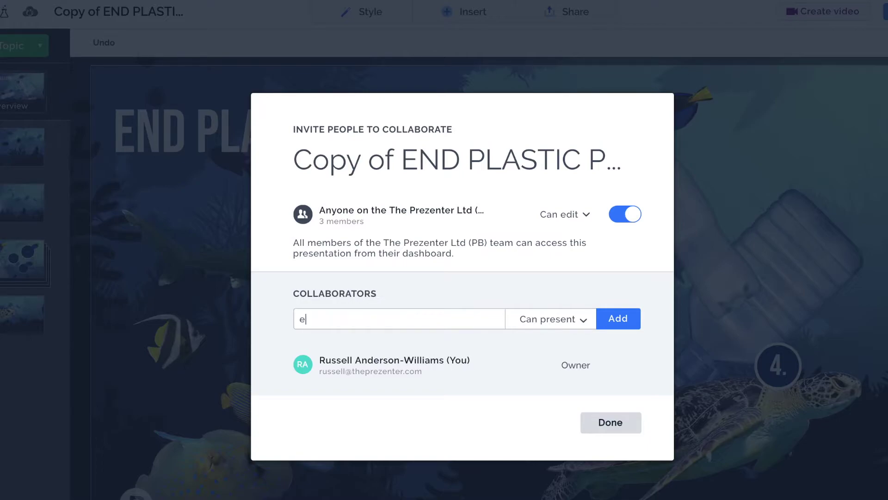
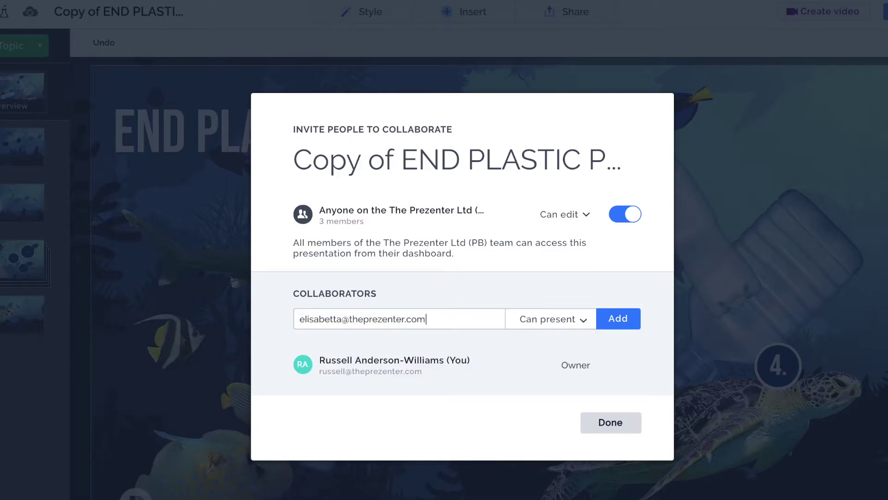
left_click(580, 323)
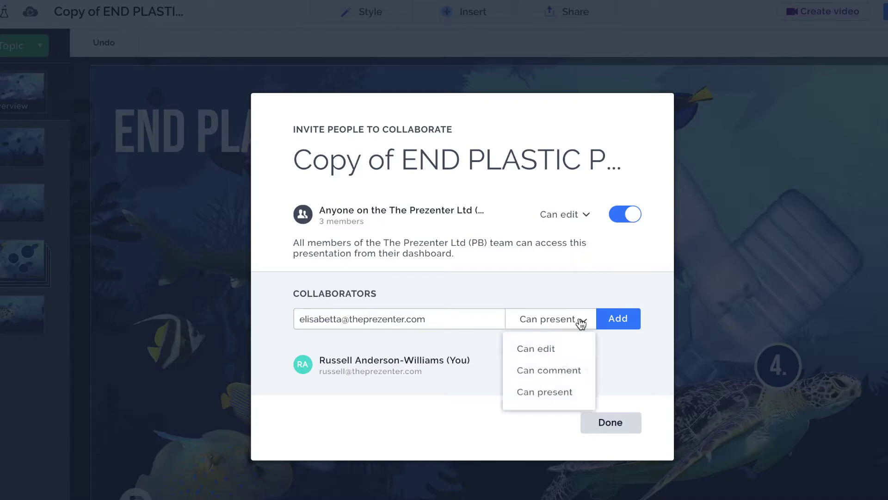
left_click(558, 359)
left_click(619, 323)
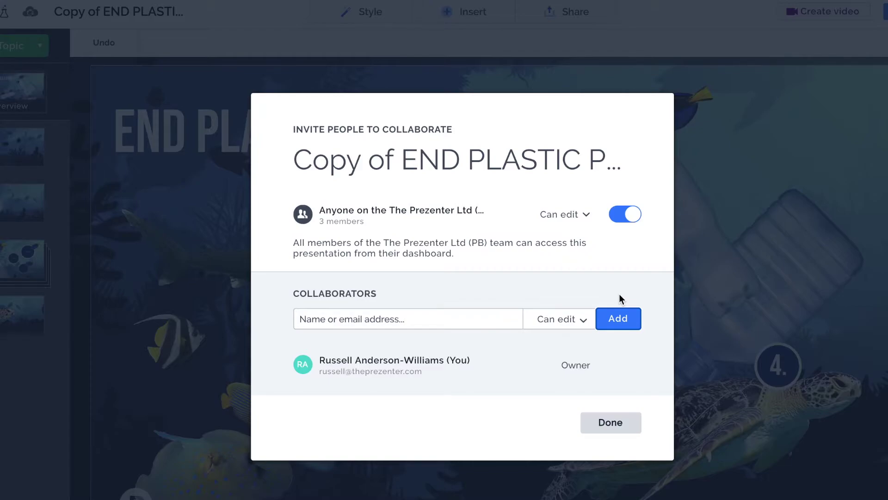
left_click(611, 422)
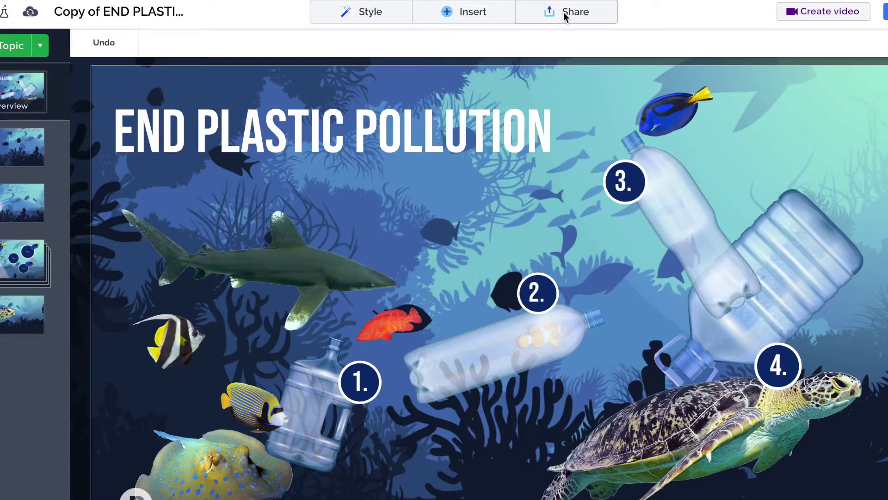
Open the Live Prezi setup from the Share menu.
left_click(563, 12)
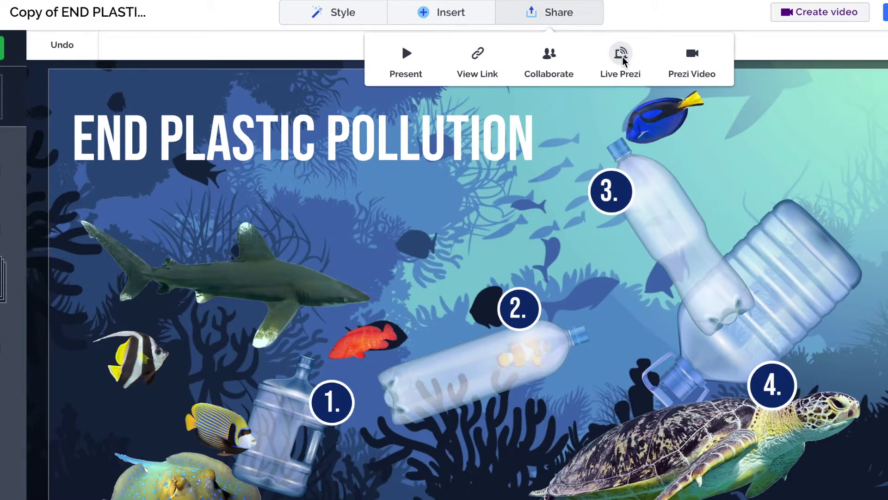
left_click(621, 55)
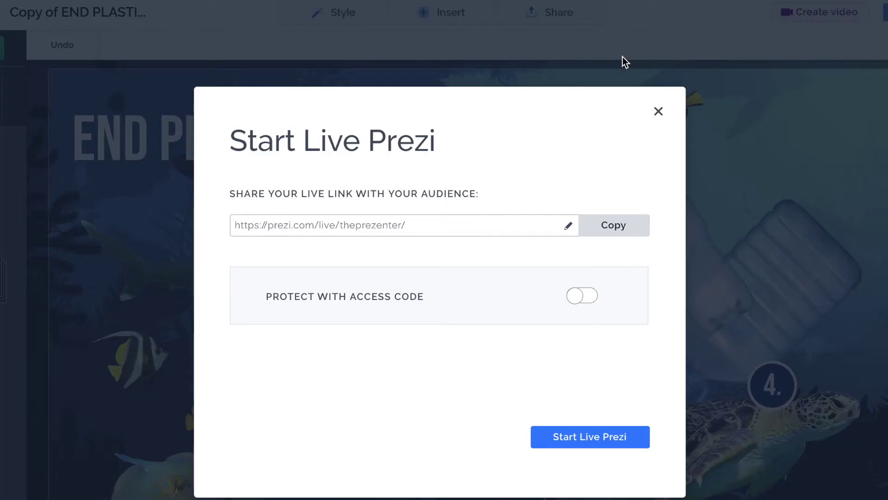
Select the live link address and toggle Protect with access code on, then off.
left_click(420, 224)
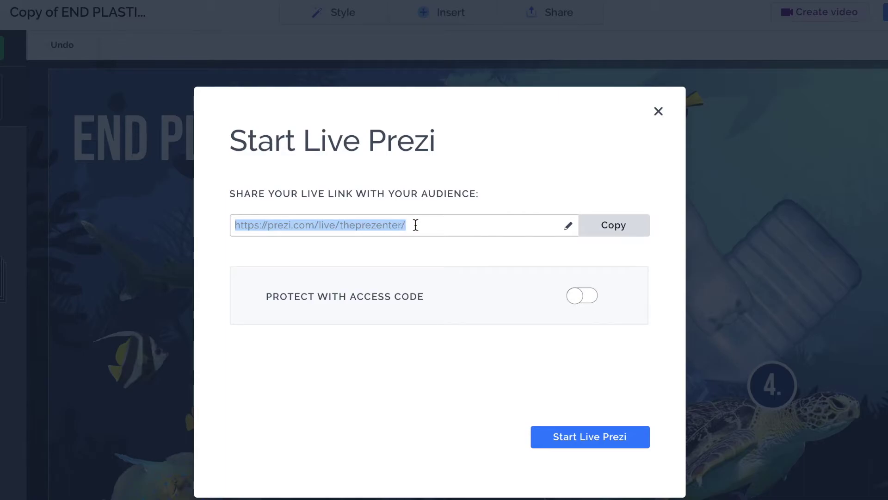
left_click(415, 223)
left_click_drag(414, 223, 257, 228)
left_click(235, 225)
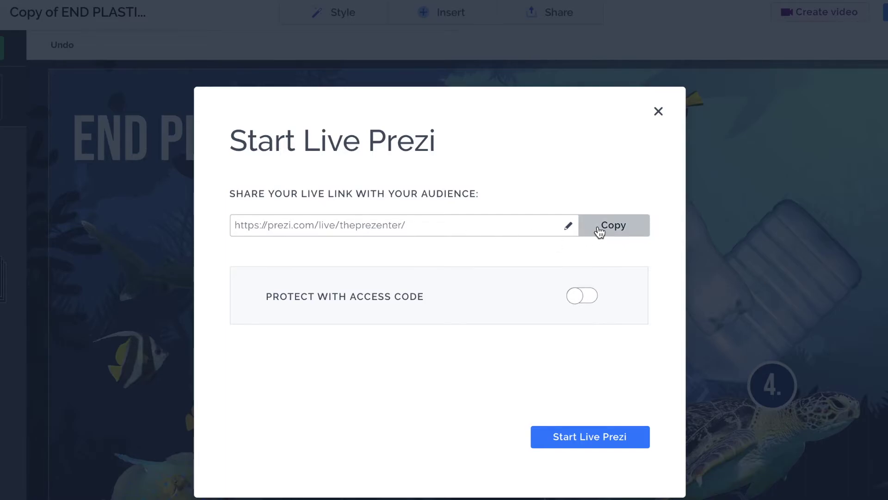
left_click(582, 300)
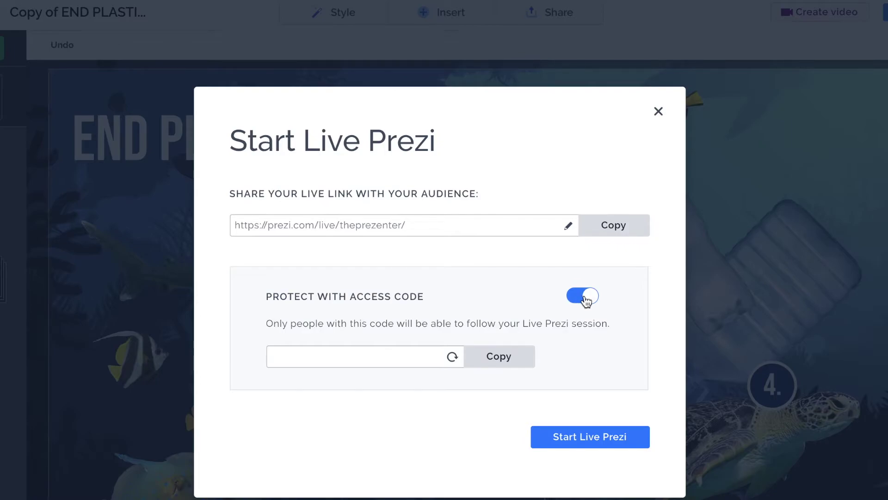
left_click(585, 298)
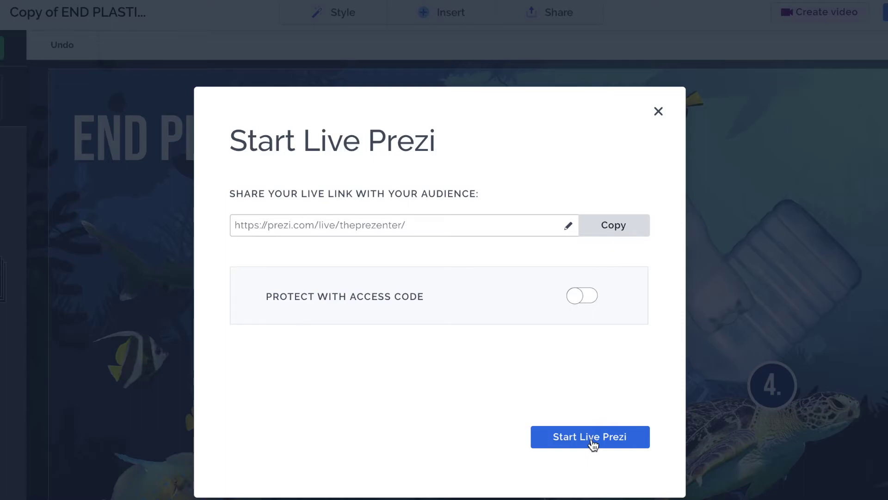
Close the Start Live Prezi setup without starting, and dismiss the Share menu.
left_click(659, 112)
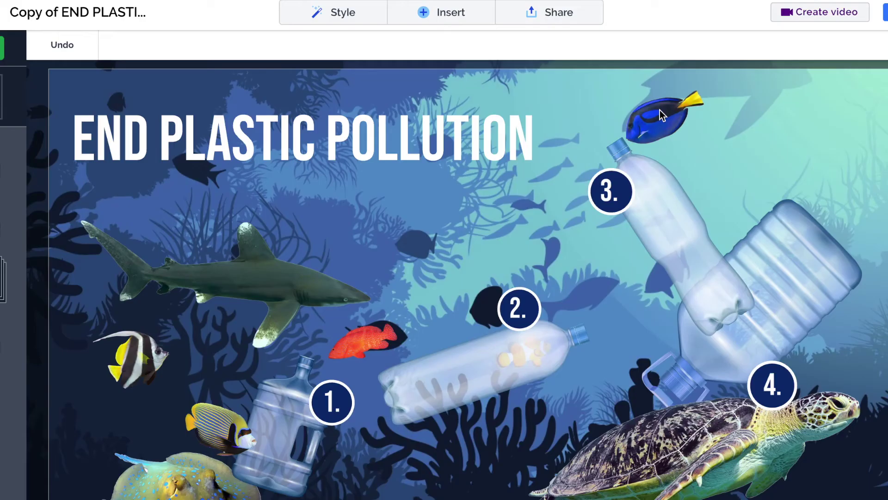
left_click(564, 18)
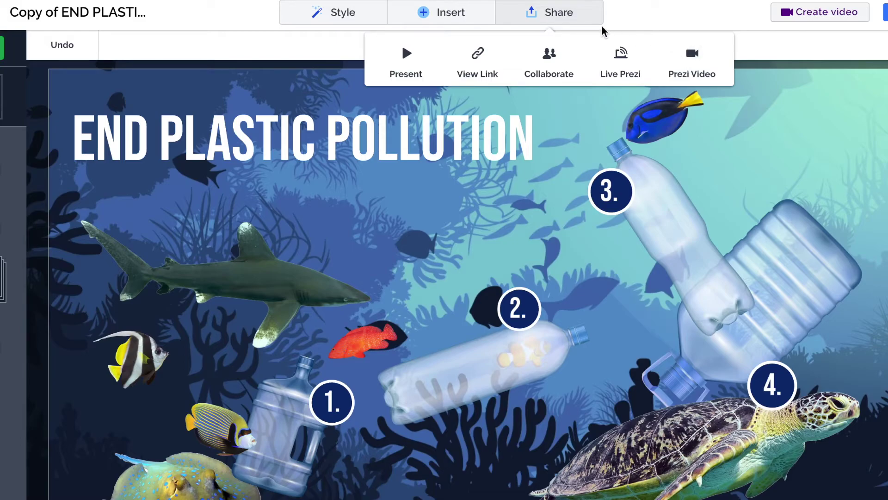
left_click(546, 14)
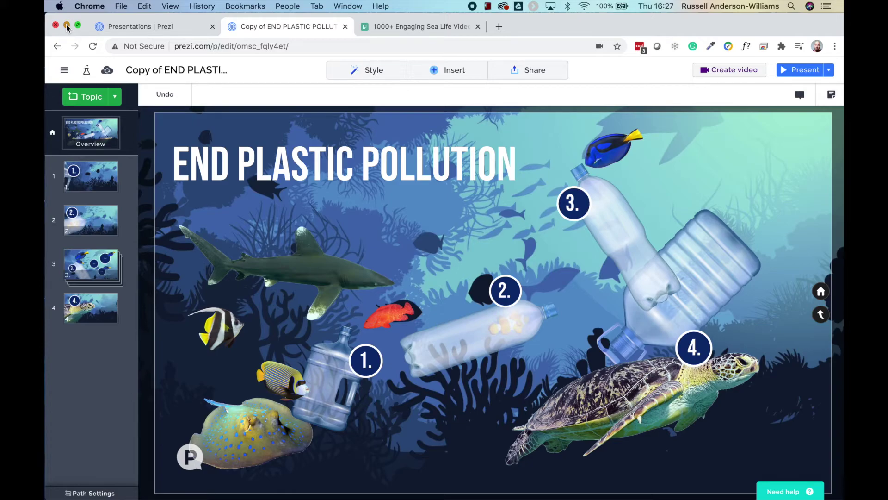
Minimize the Chrome window and launch the Prezi Next desktop app from the Dock.
left_click(67, 26)
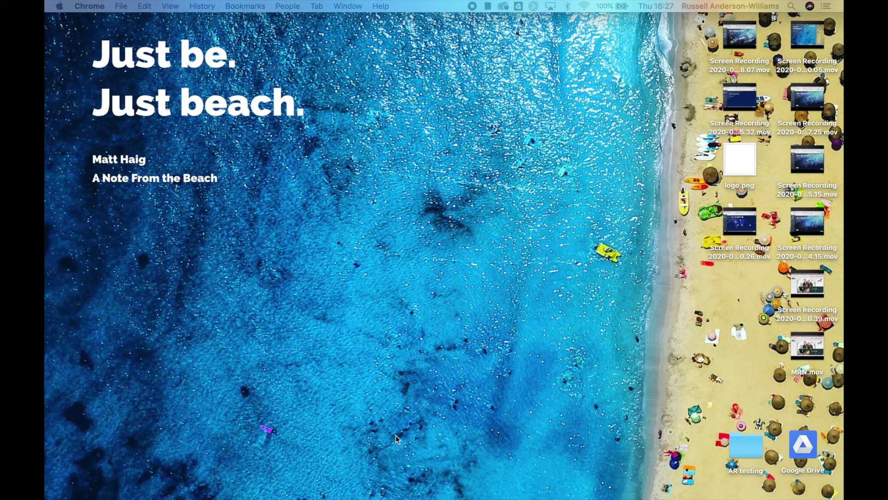
mouse_move(327, 492)
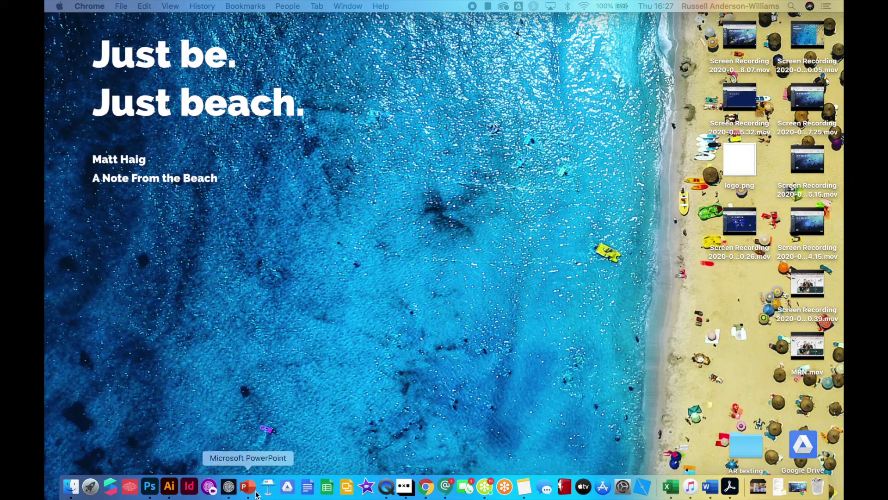
left_click(230, 492)
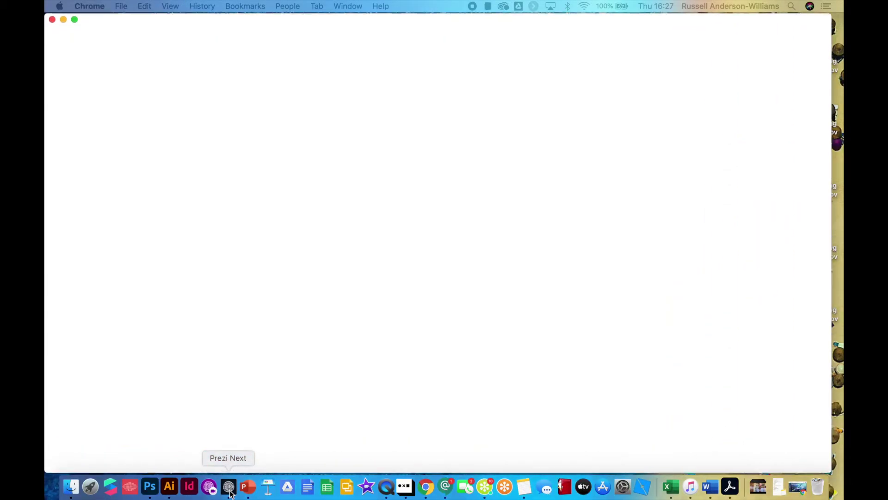
Find the END PLASTIC POLLUTION card in the dashboard and open its detail view.
scroll(555, 301, "down", 5)
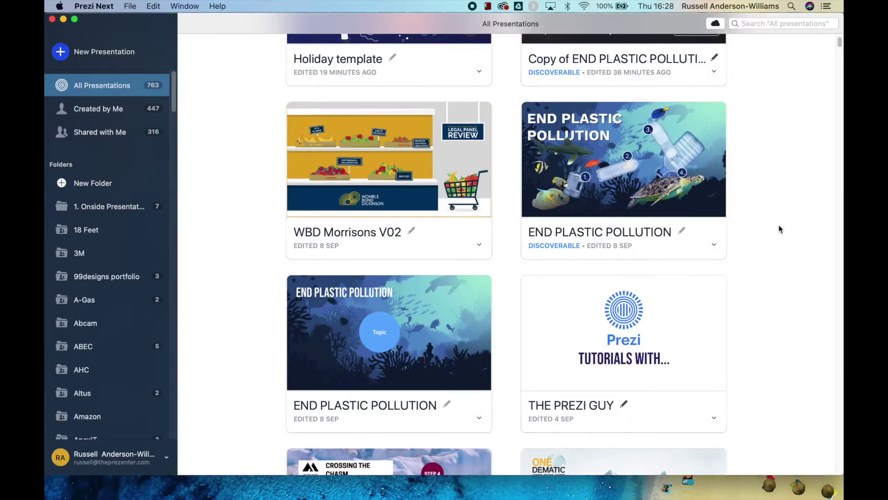
mouse_move(696, 196)
scroll(674, 196, "down", 1)
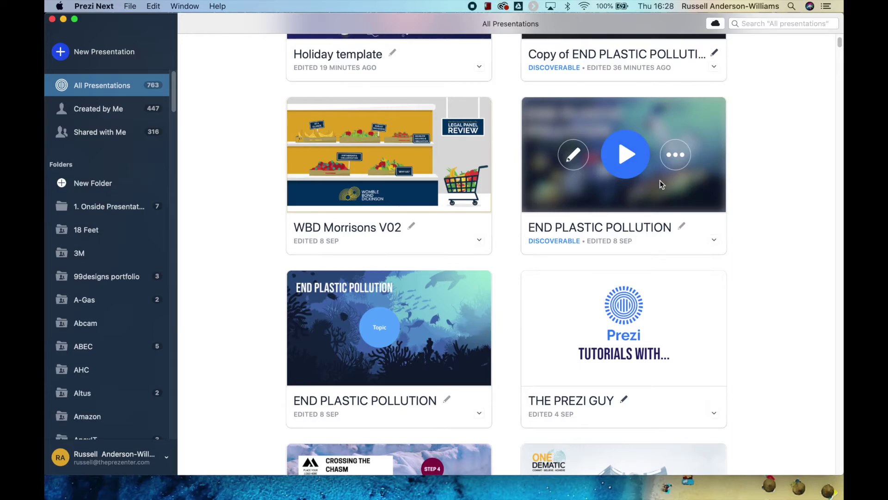
left_click(676, 159)
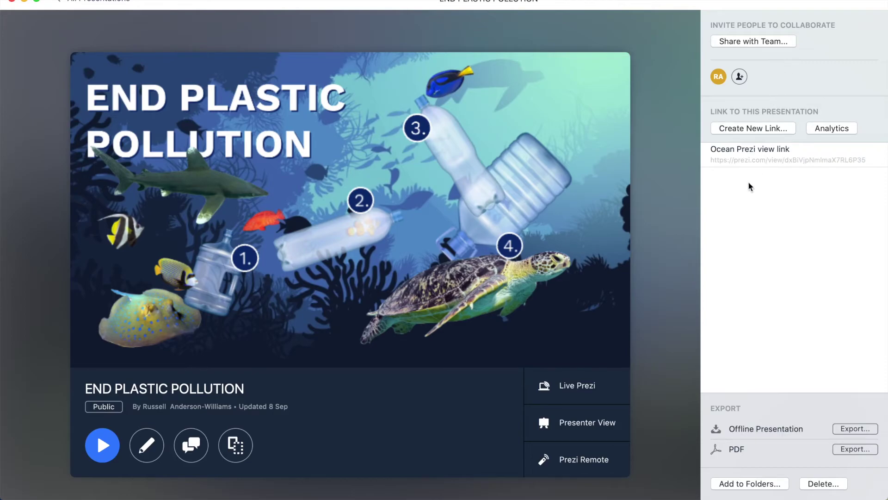
mouse_move(759, 165)
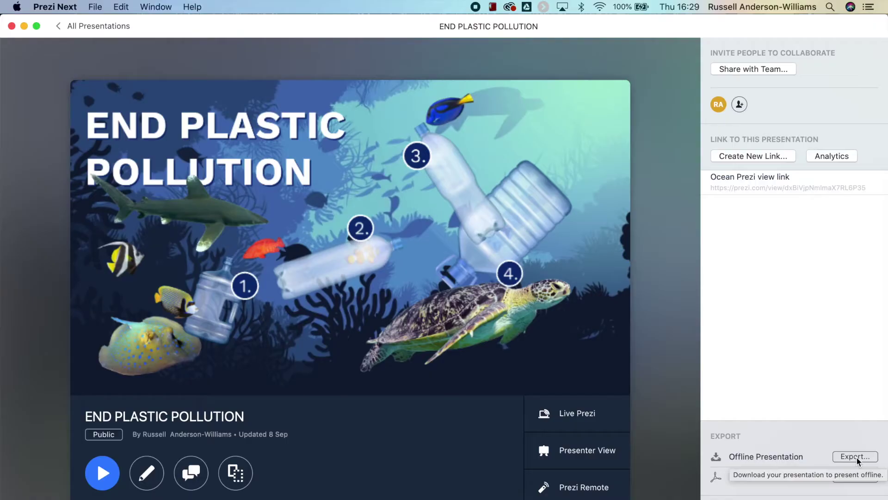
Export END PLASTIC POLLUTION as a Mac offline presentation and save it to the Desktop.
left_click(829, 364)
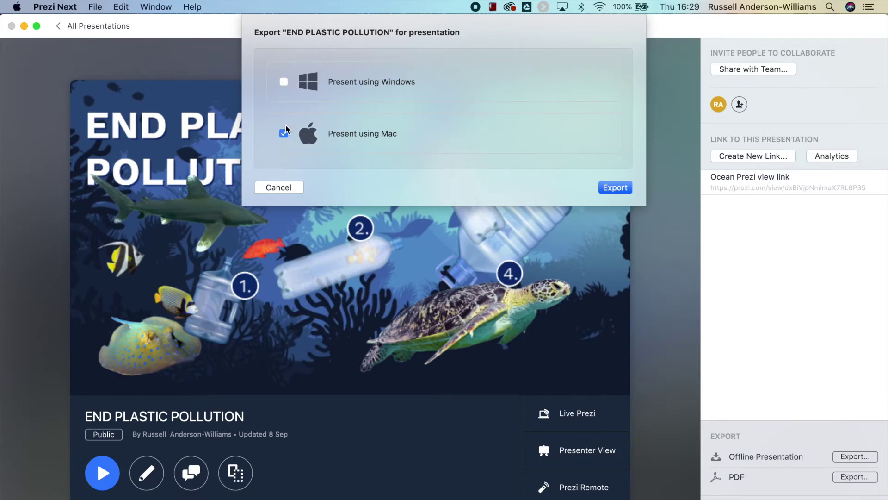
left_click(619, 189)
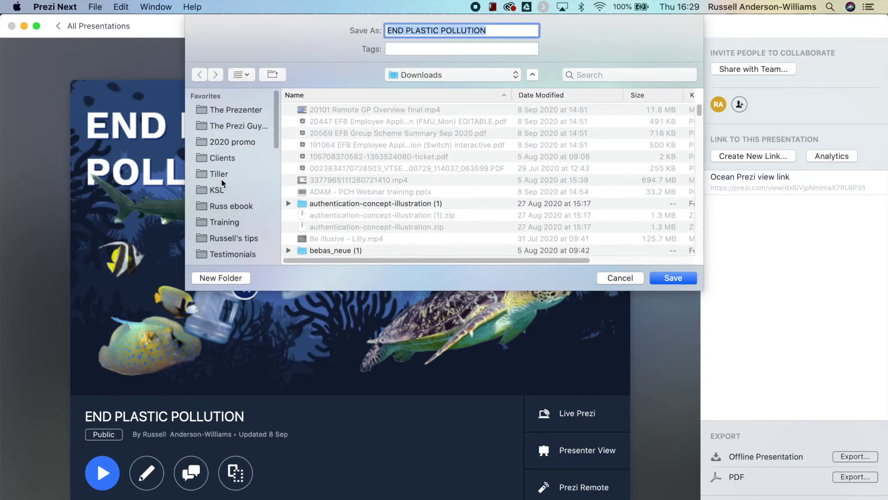
scroll(221, 183, "up", 5)
left_click(236, 124)
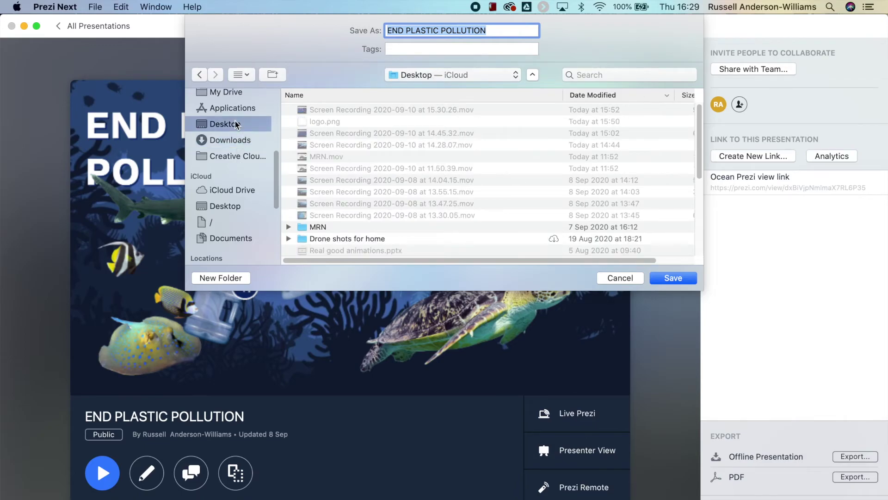
left_click(677, 278)
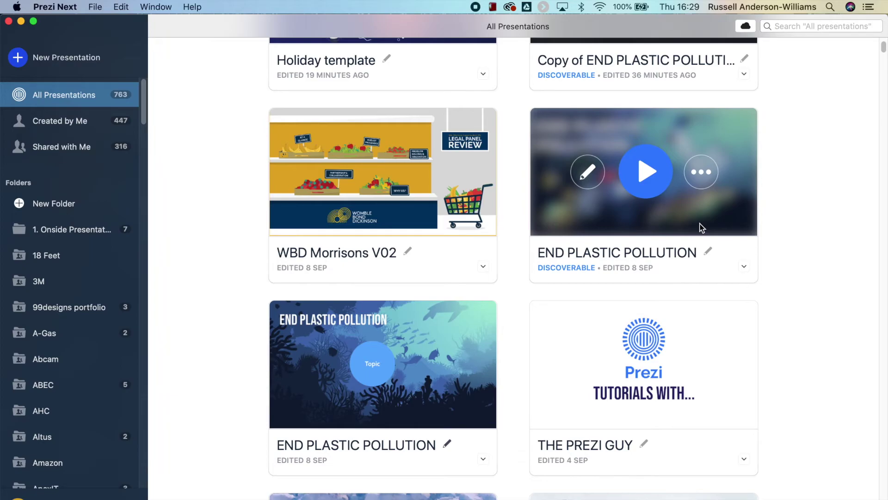
Hide Prezi Next and unzip END PLASTIC POLLUTION.zip on the Desktop into a Portable Prezi folder.
left_click(21, 21)
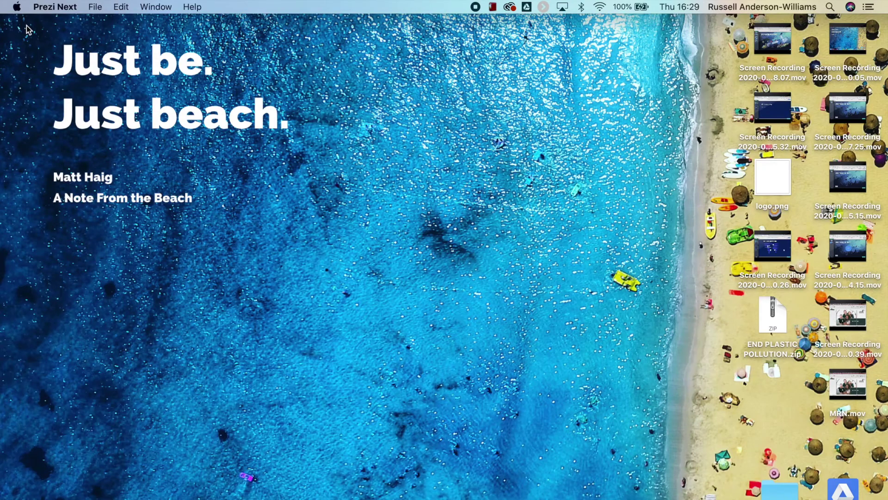
left_click_drag(785, 330, 472, 252)
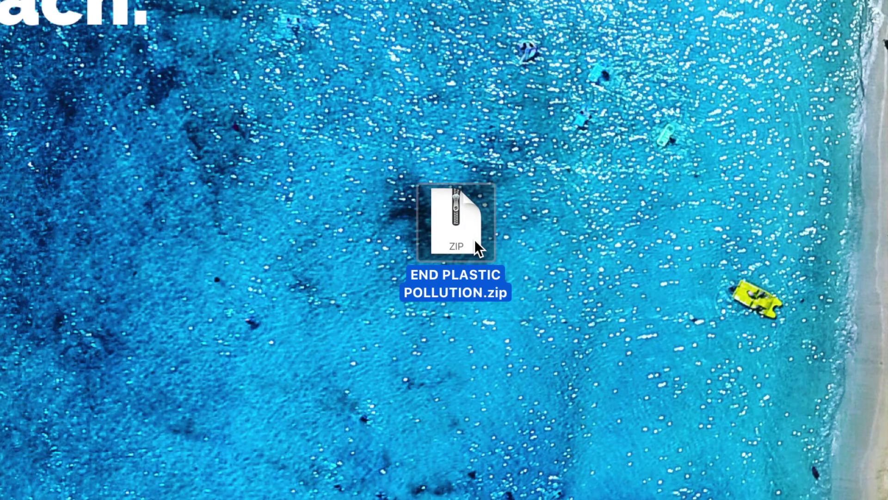
double_click(475, 242)
left_click_drag(488, 248, 575, 222)
left_click(568, 141)
In the Portable Prezi folder, switch to icon view and launch the Prezi app.
double_click(557, 214)
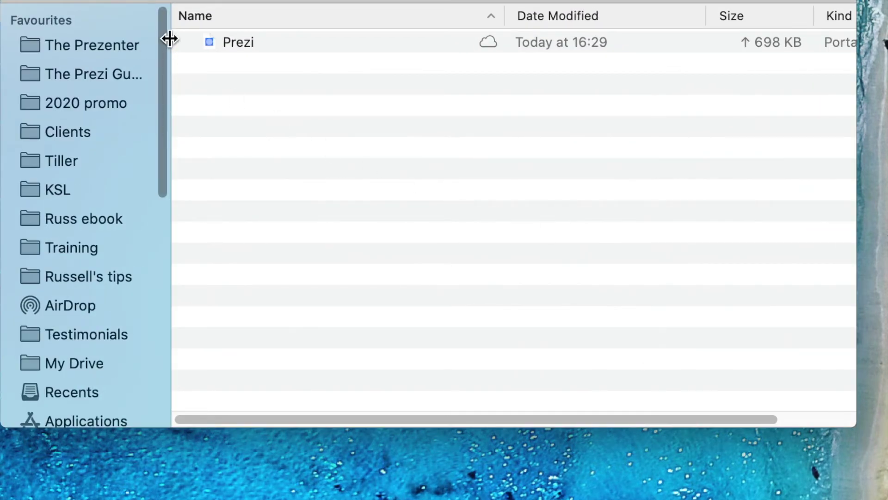
left_click(210, 42)
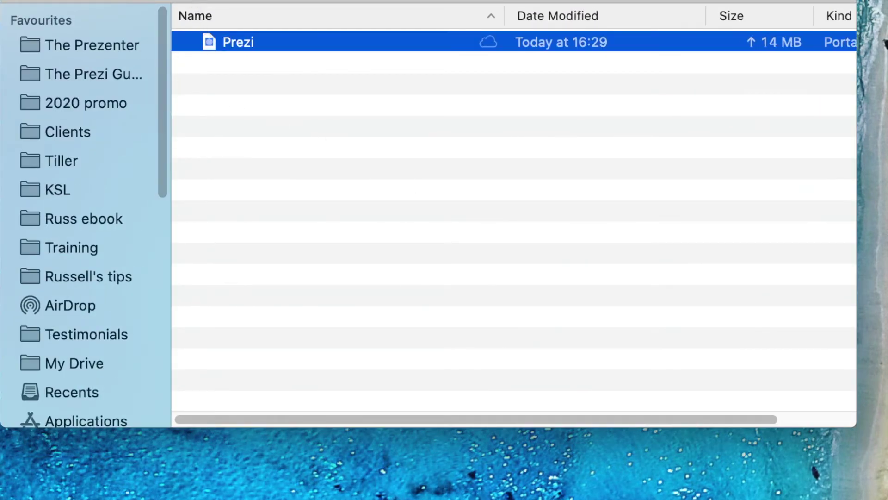
key("super+1")
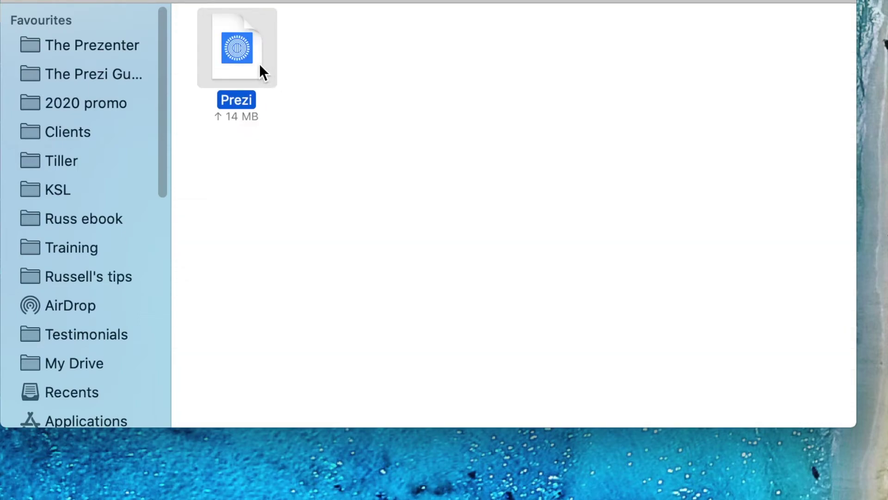
double_click(259, 63)
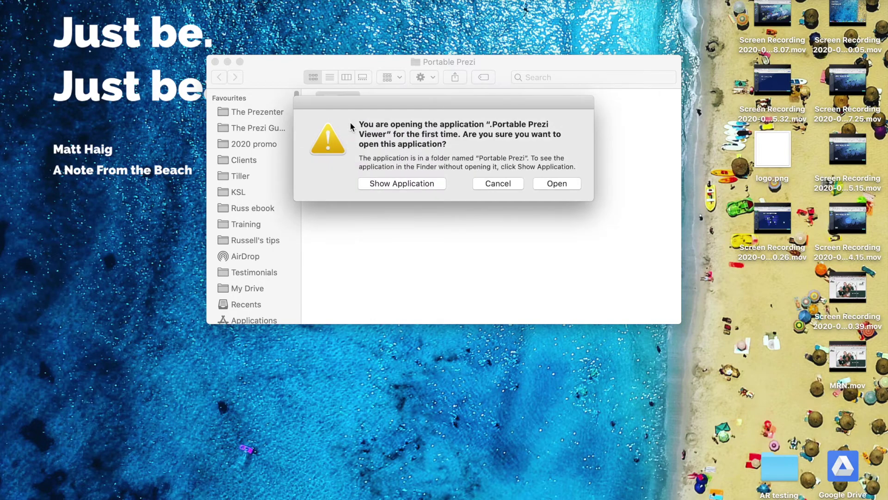
Allow the first-time opening, then enlarge and reposition the Portable Prezi Viewer window.
left_click(557, 183)
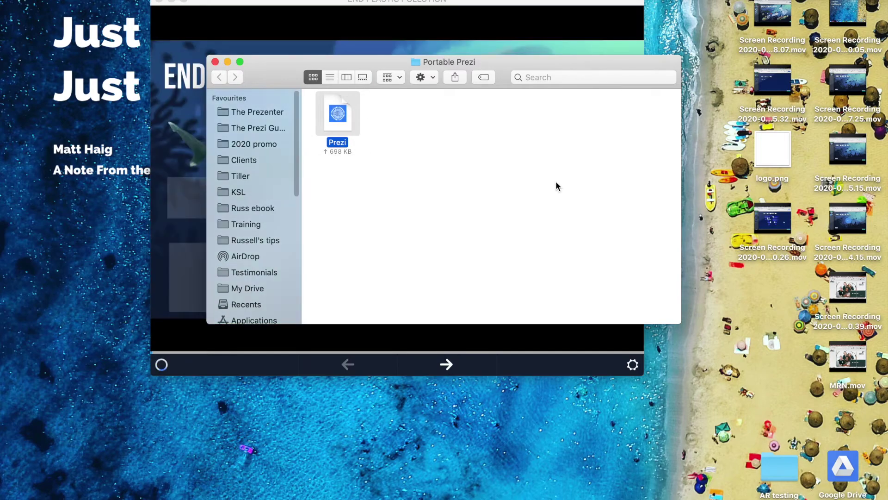
left_click(398, 37)
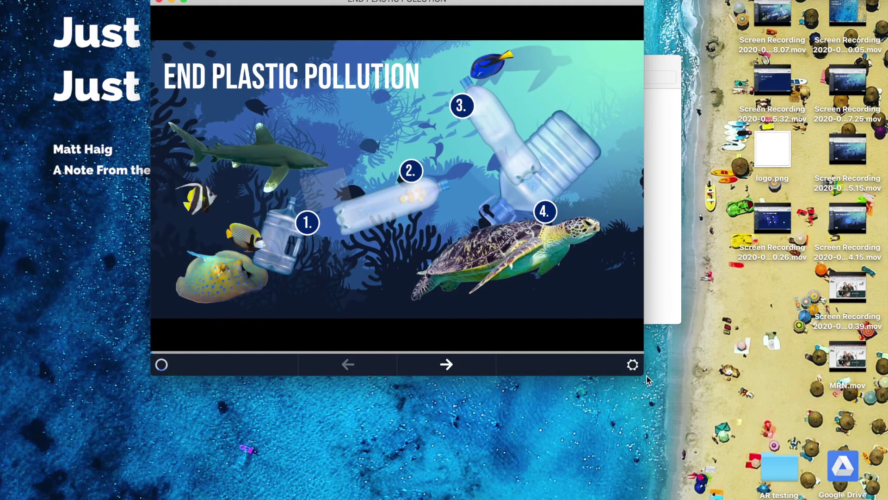
left_click_drag(641, 372, 808, 459)
left_click_drag(274, 6, 250, 30)
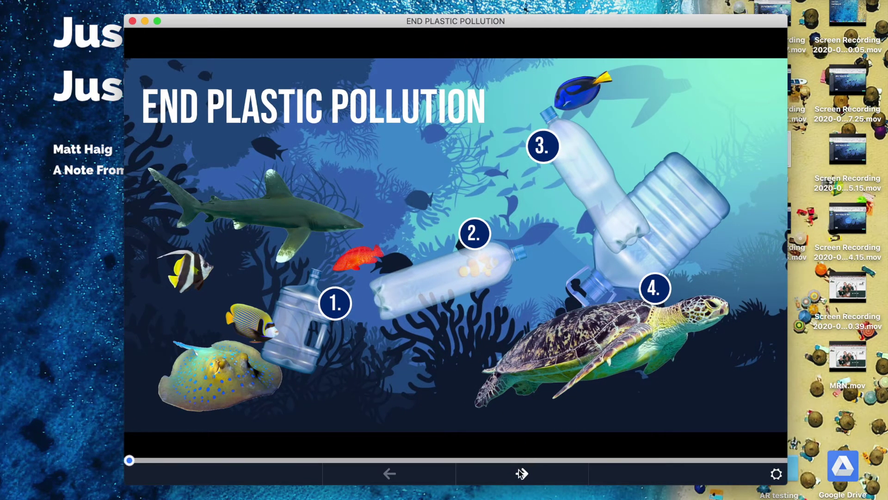
Step forward through the numbered bottles to step 3, return to the overview, and close the viewer.
left_click(522, 474)
left_click(522, 473)
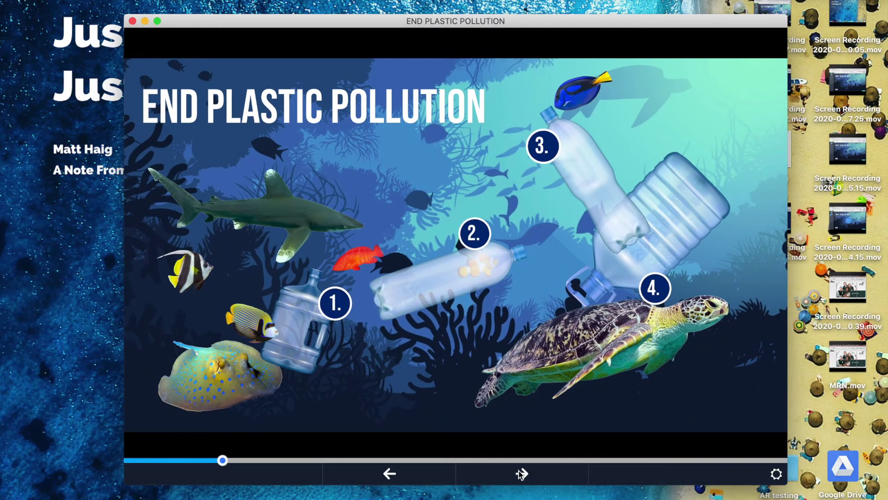
left_click(521, 474)
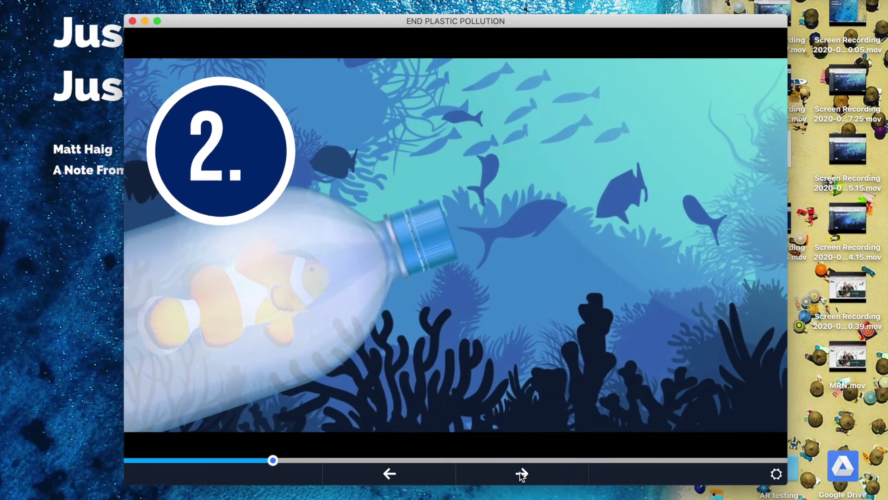
left_click(522, 474)
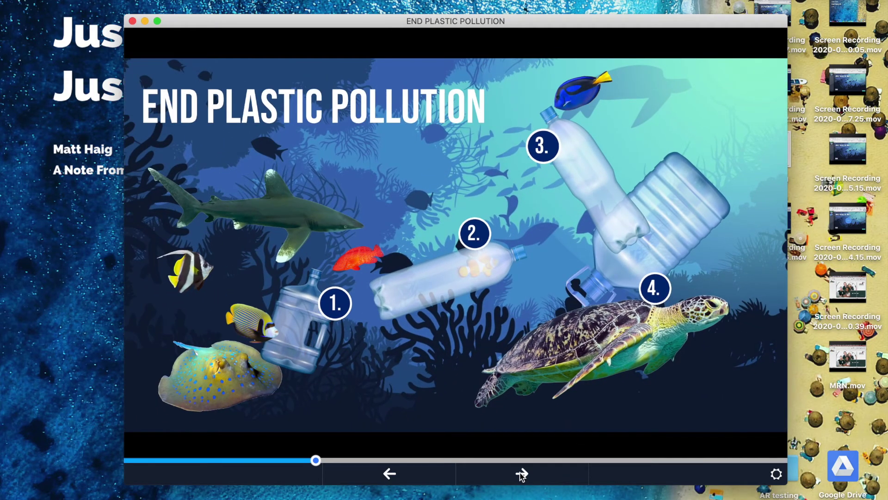
left_click(522, 474)
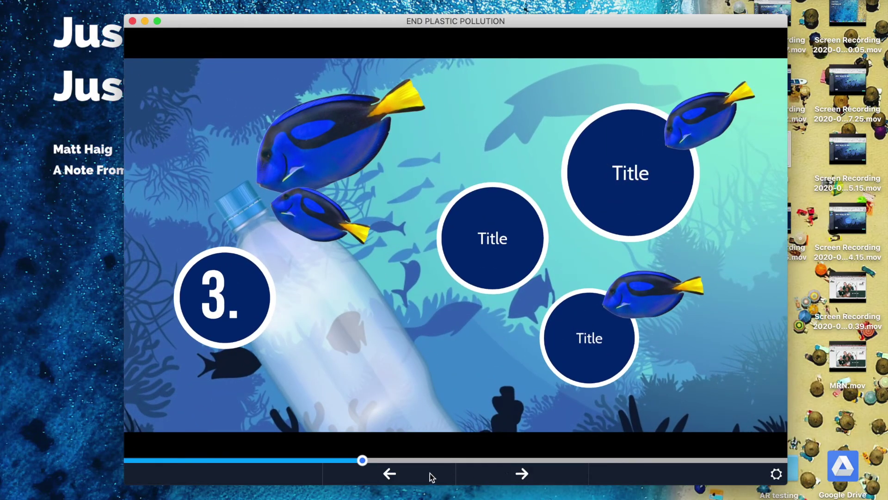
left_click(390, 474)
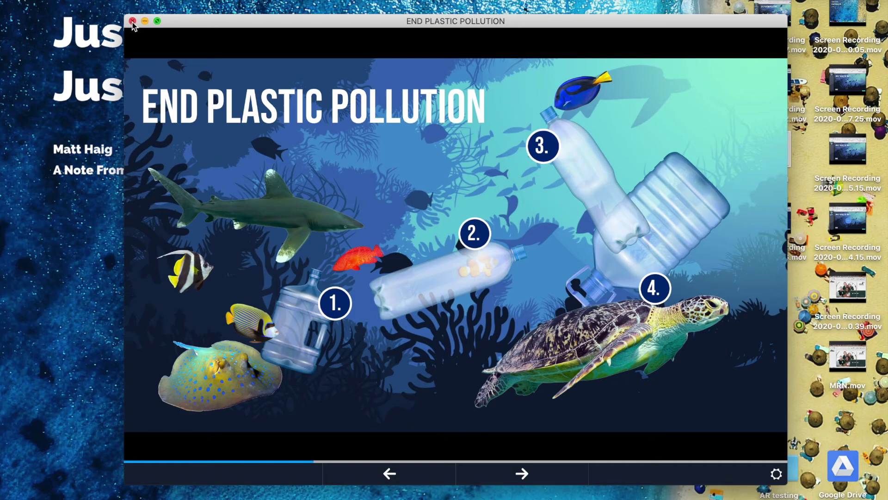
left_click(132, 21)
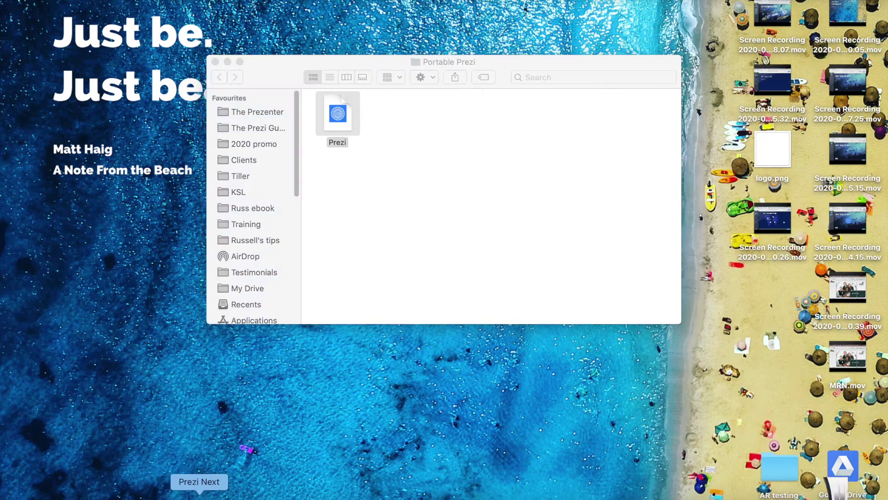
Return to Prezi Next and open the END PLASTIC POLLUTION card's '...' details.
left_click(204, 495)
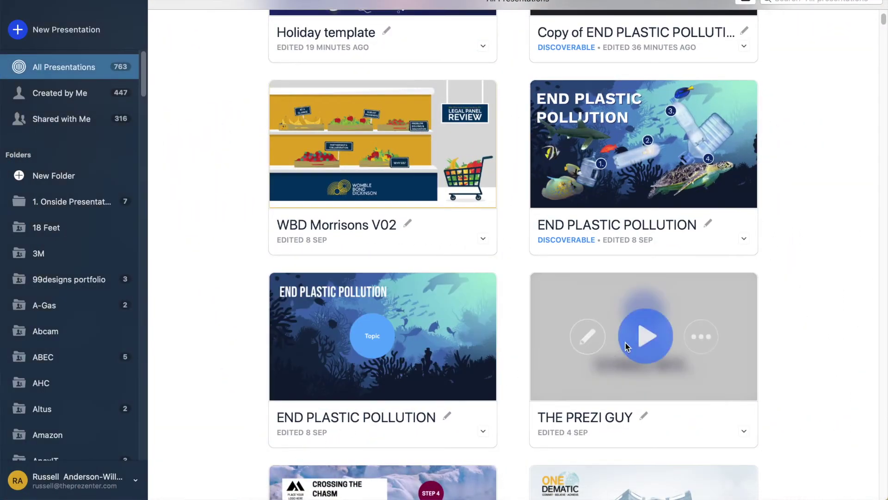
mouse_move(694, 183)
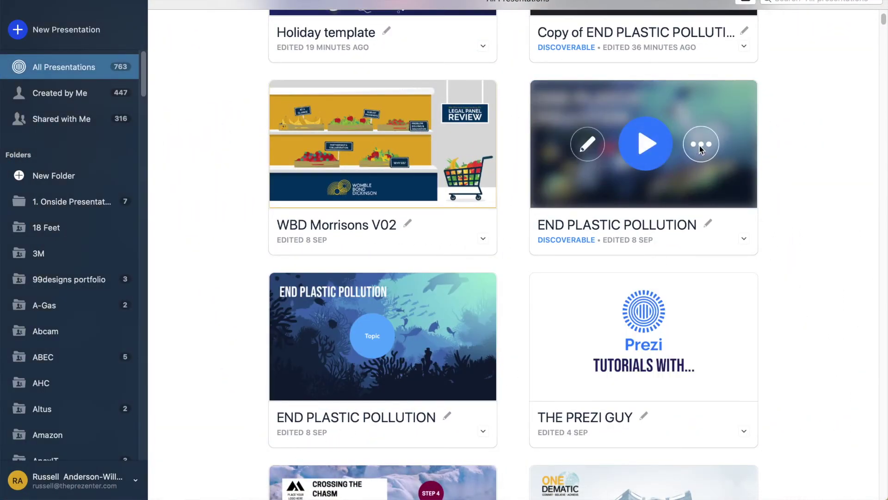
left_click(700, 147)
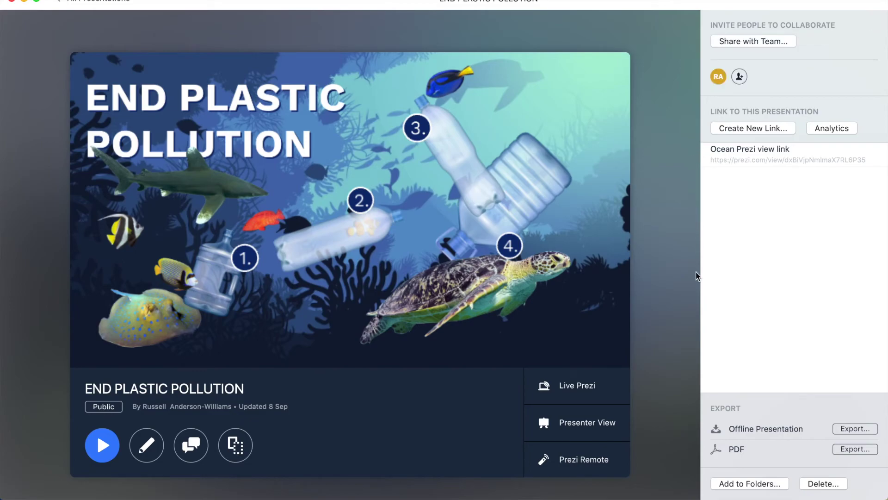